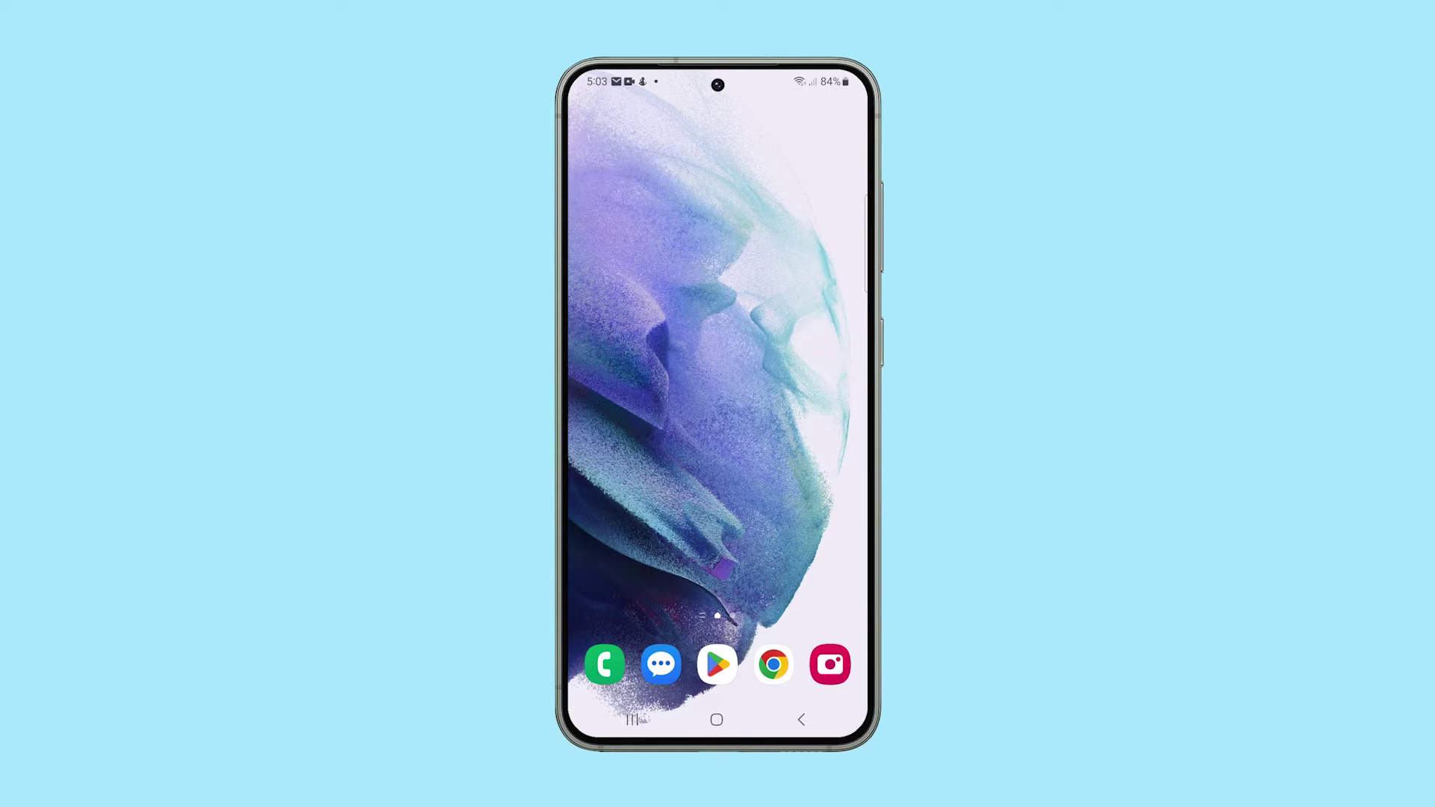
In quick settings, cycle sound mode through vibrate and mute back to sound, then return home.
{"action": "left_click_drag", "start_coordinate": [719, 90], "coordinate": [718, 370]}
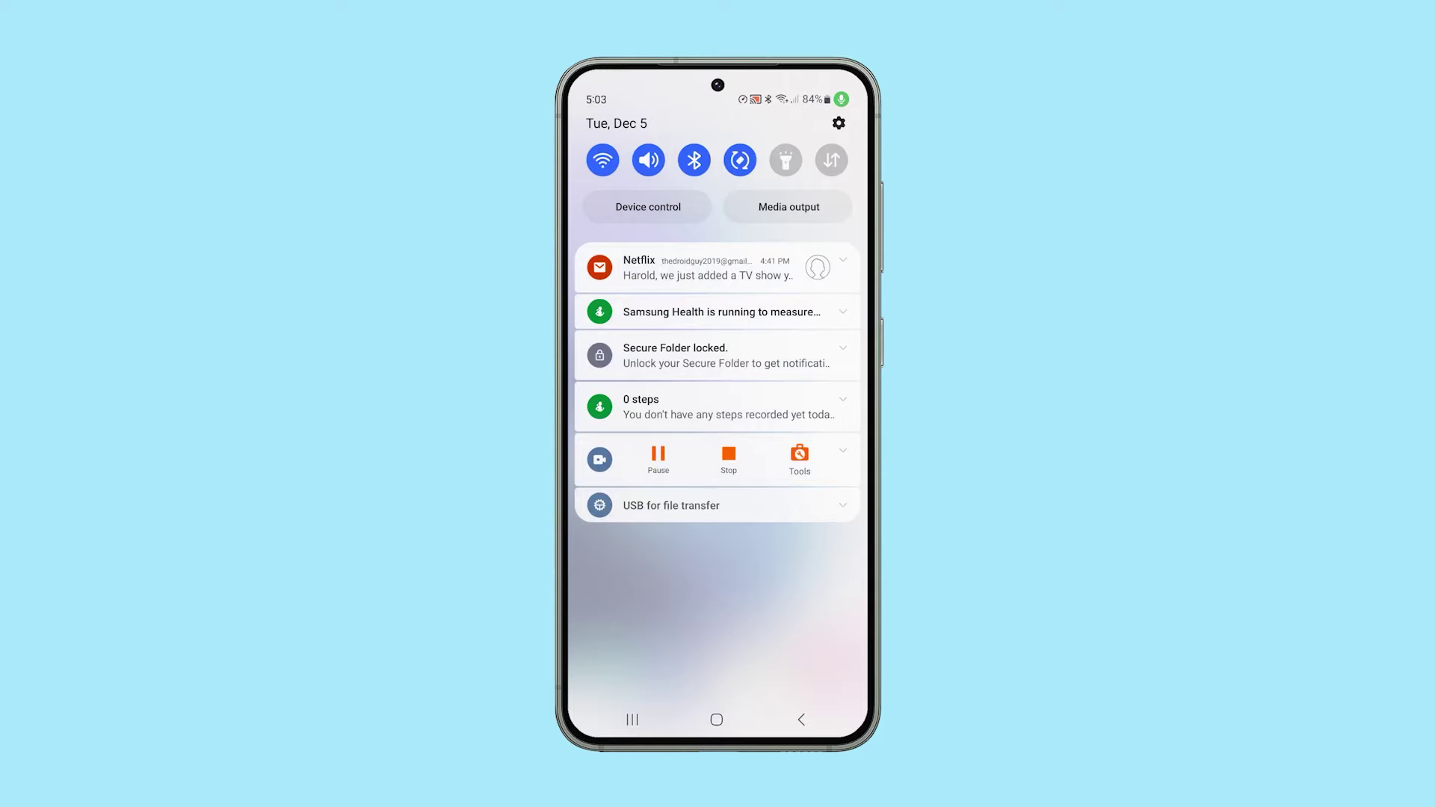
{"action": "left_click_drag", "start_coordinate": [717, 90], "coordinate": [718, 370]}
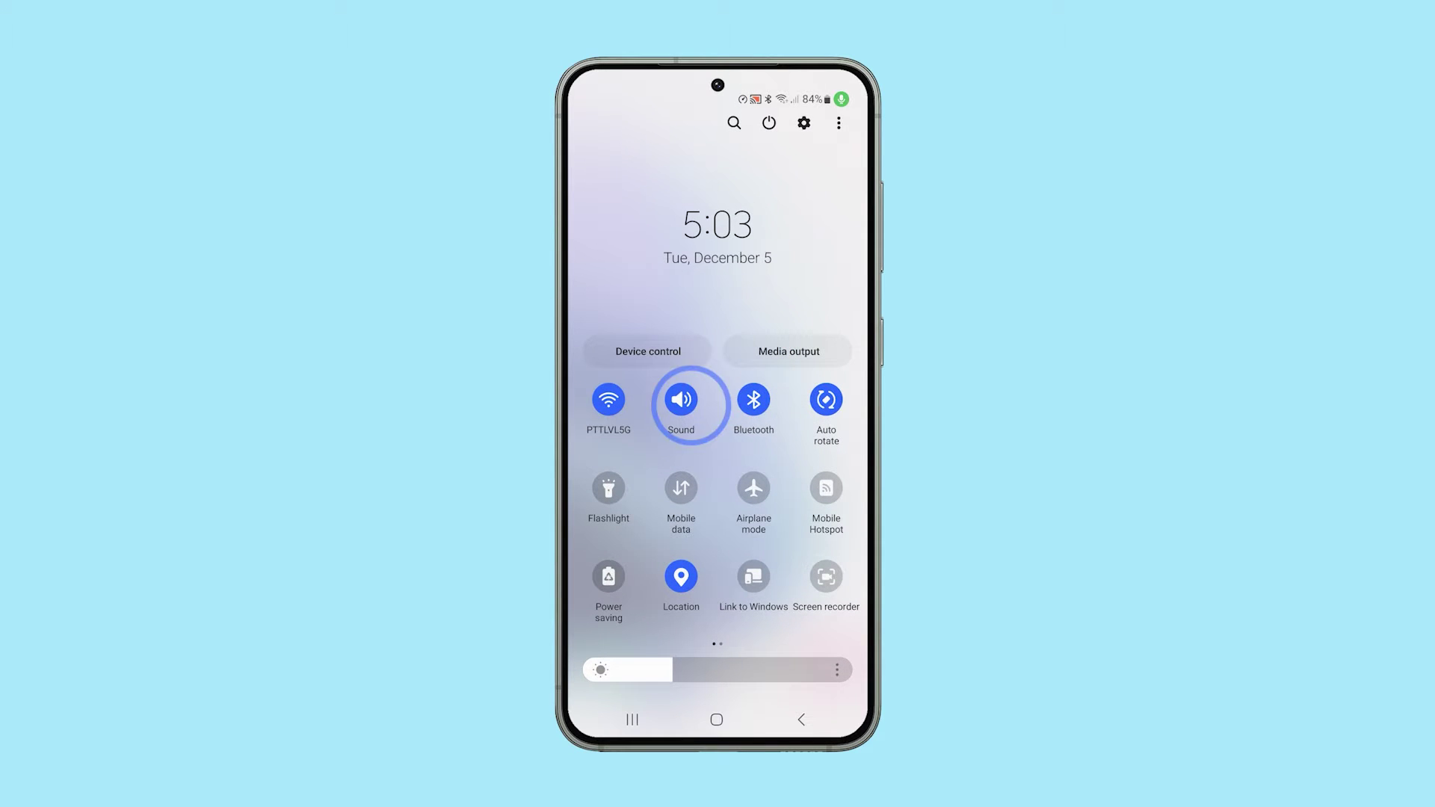
{"action": "left_click", "coordinate": [680, 399]}
{"action": "left_click", "coordinate": [680, 400]}
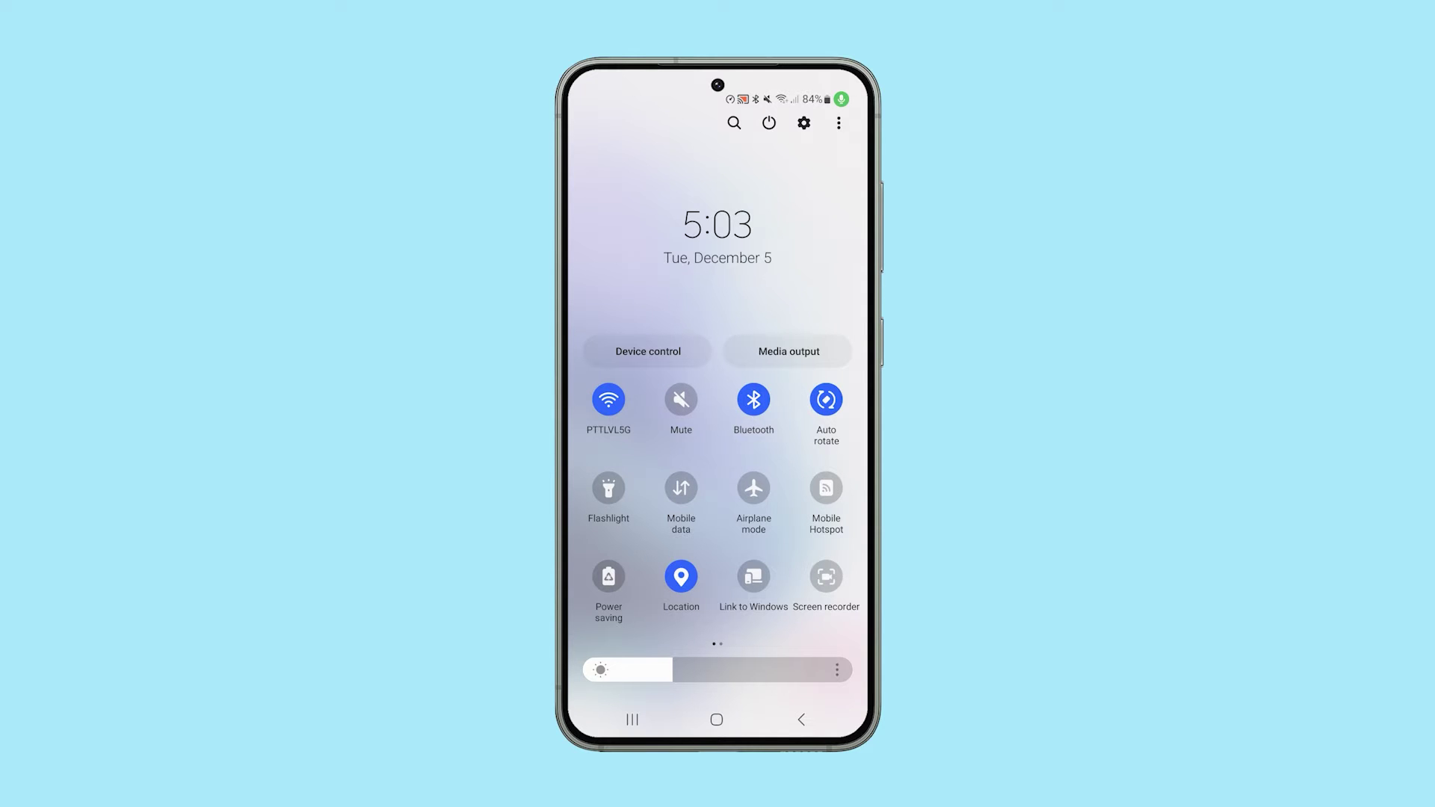
{"action": "left_click", "coordinate": [681, 399]}
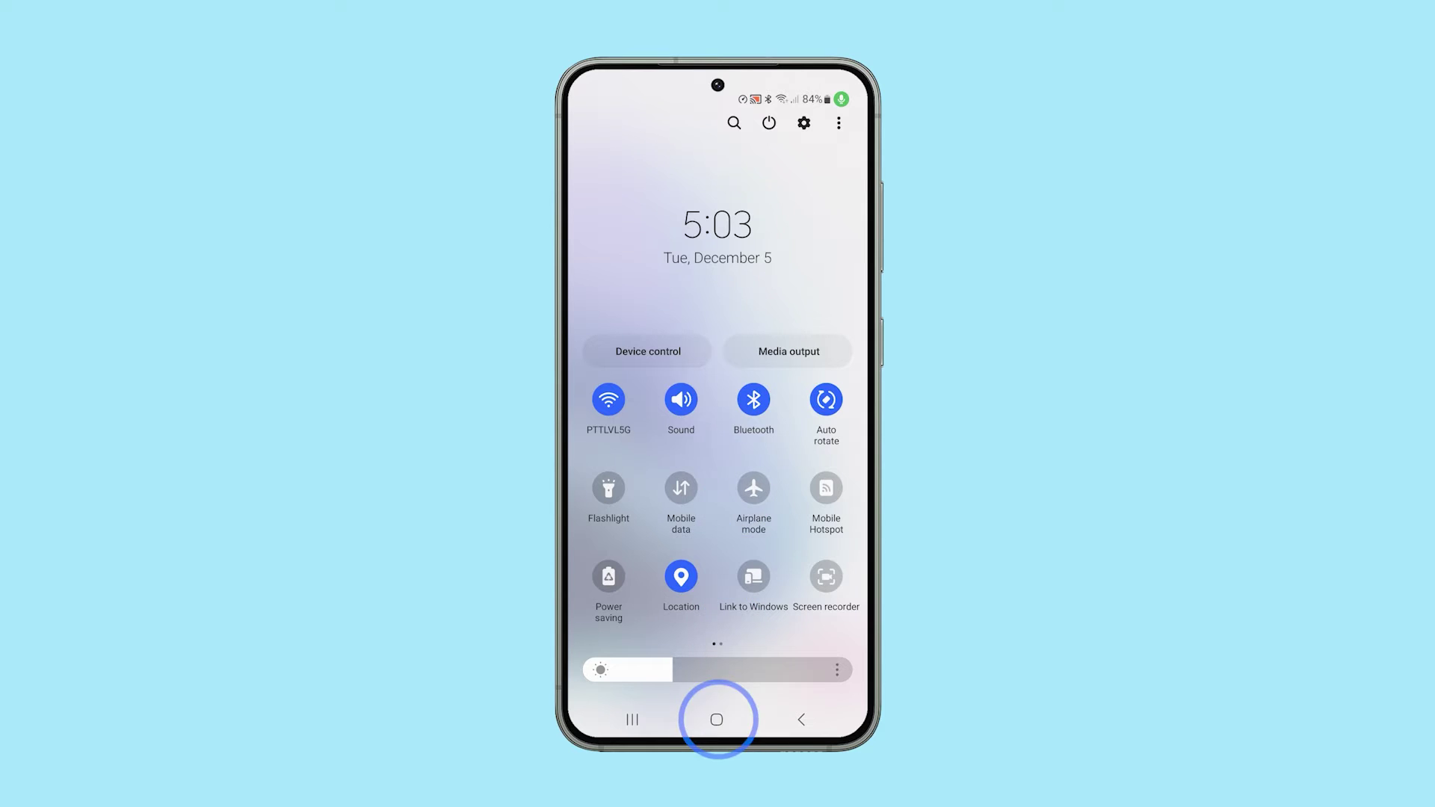
{"action": "left_click", "coordinate": [717, 720]}
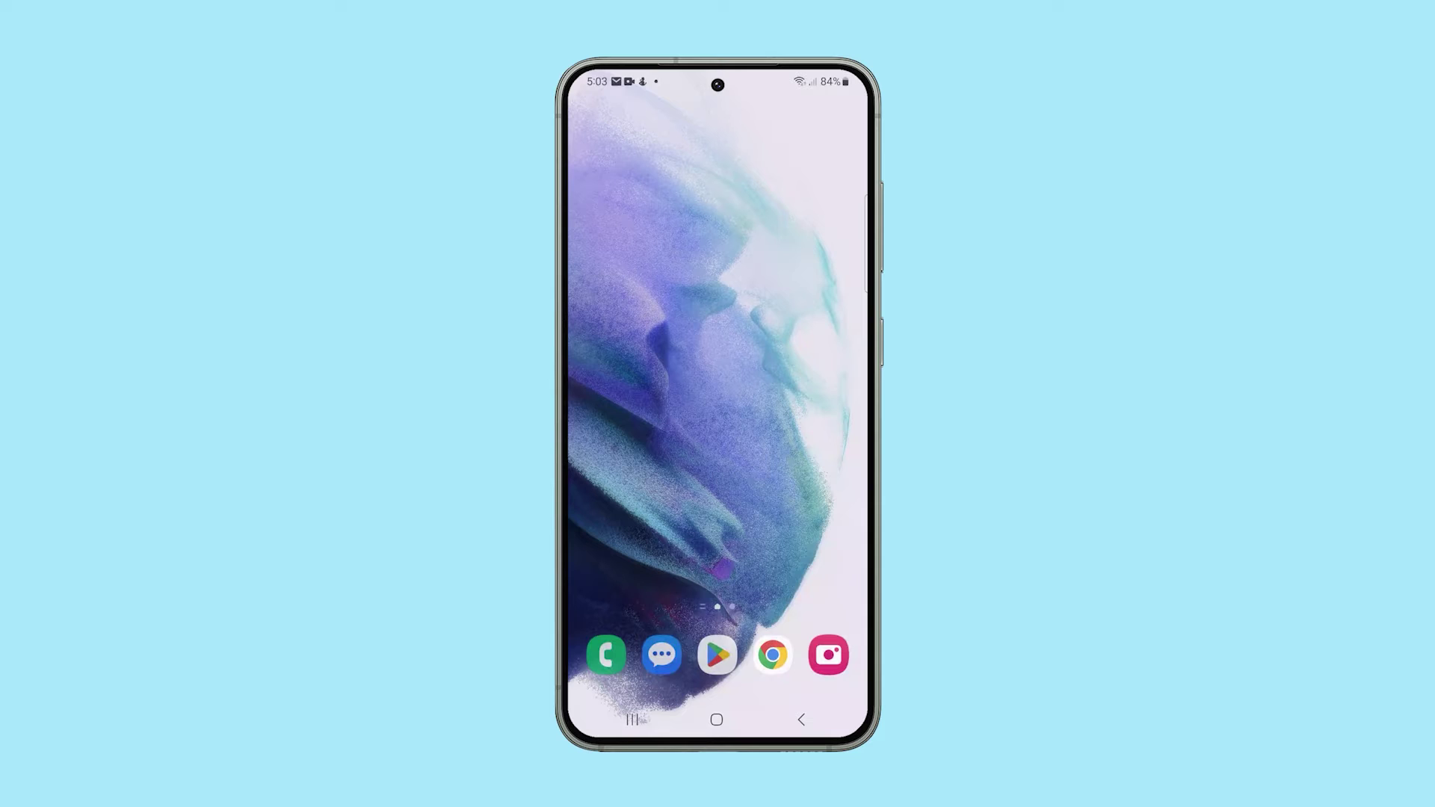
From the app drawer, go to Settings > Notifications > App notifications.
{"action": "left_click_drag", "start_coordinate": [717, 404], "coordinate": [717, 259]}
{"action": "left_click", "coordinate": [717, 441]}
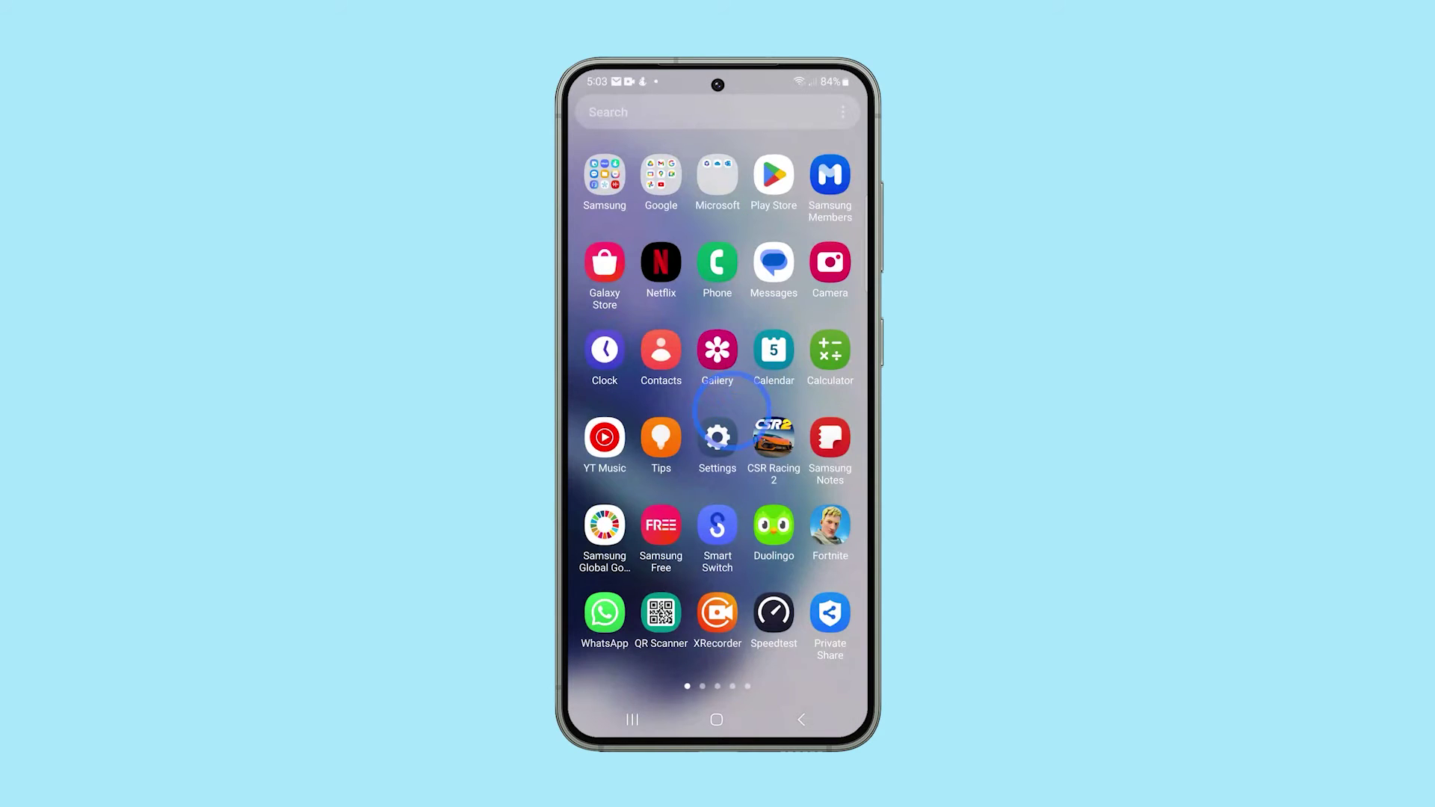
{"action": "scroll", "coordinate": [718, 448], "scroll_direction": "down", "scroll_amount": 3}
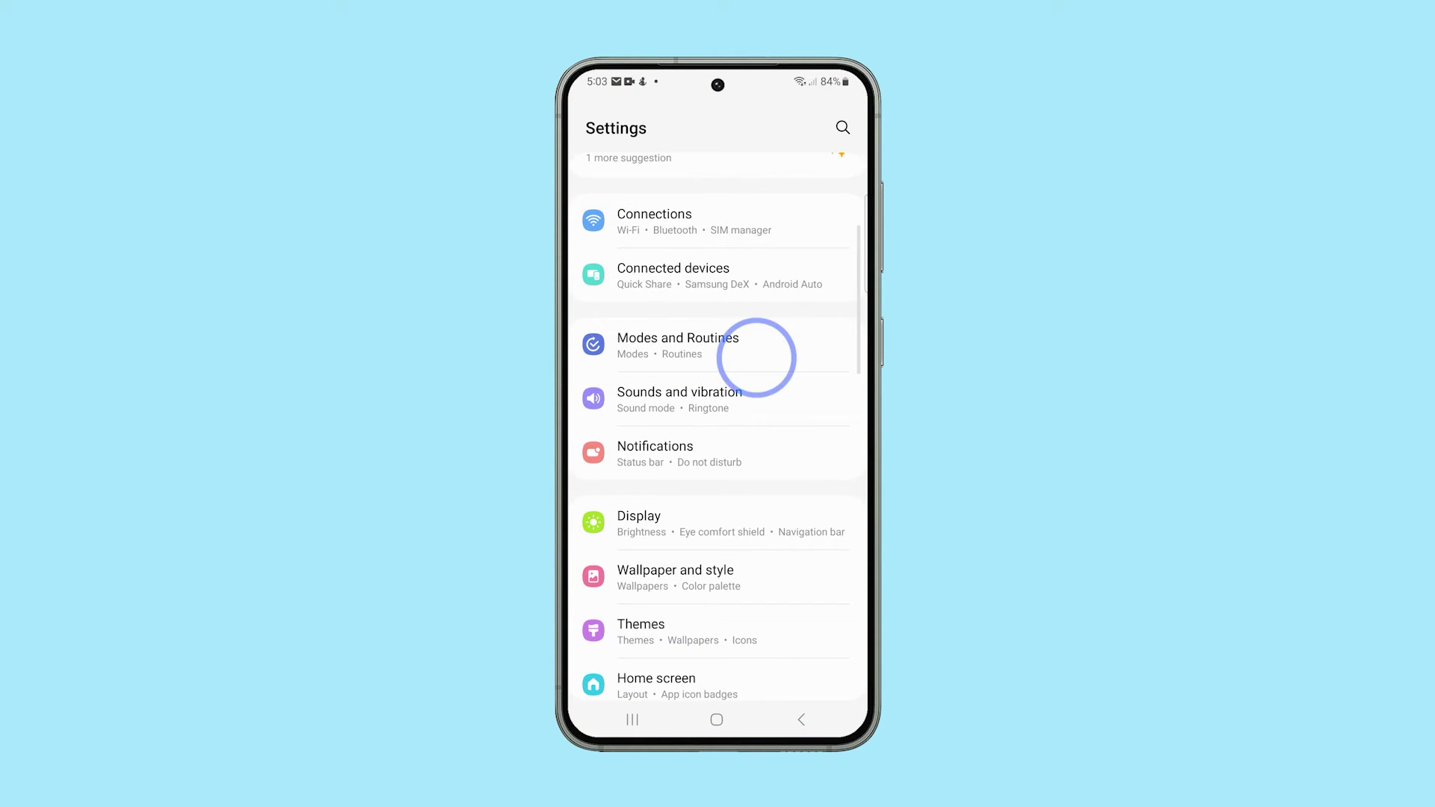
{"action": "left_click", "coordinate": [655, 445]}
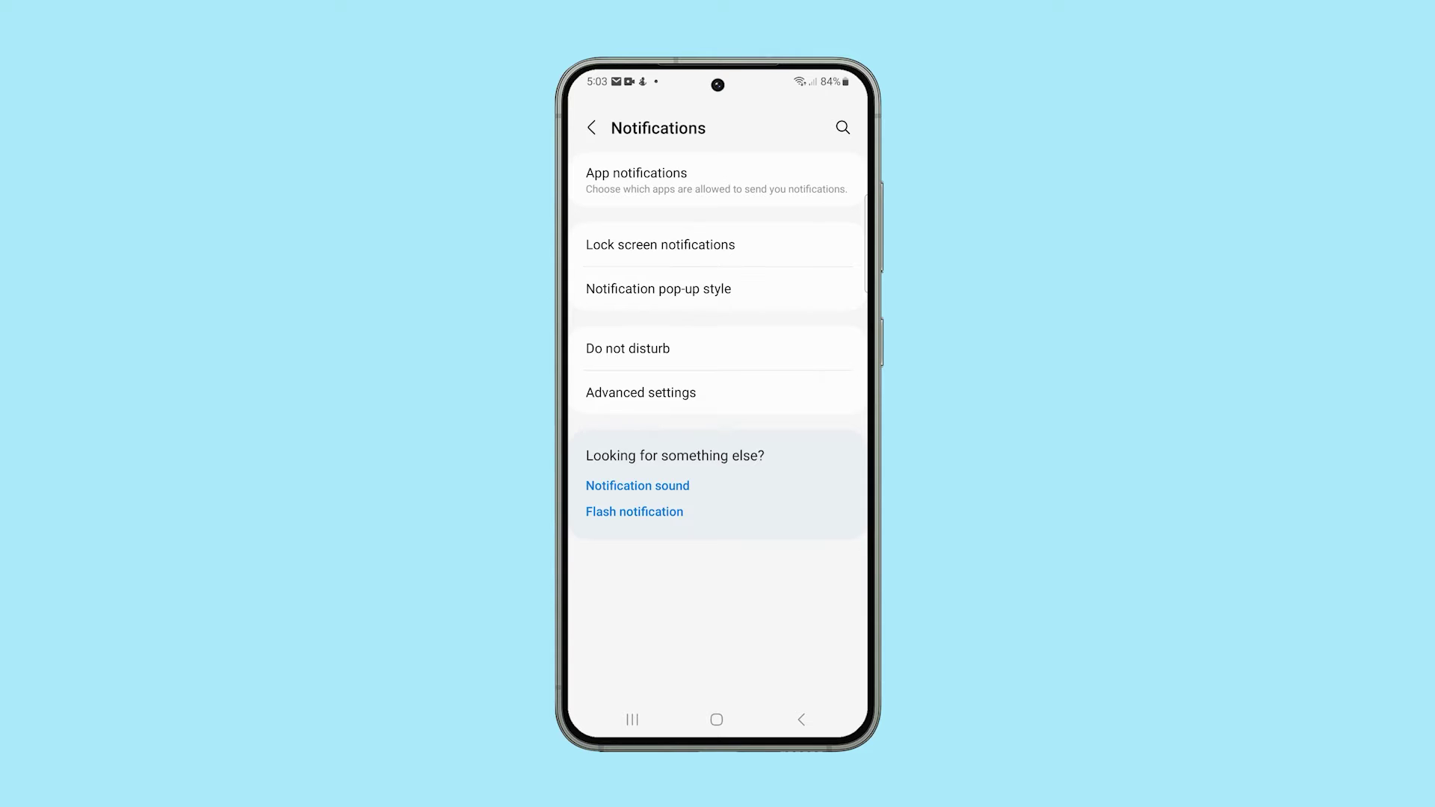
{"action": "left_click", "coordinate": [636, 180]}
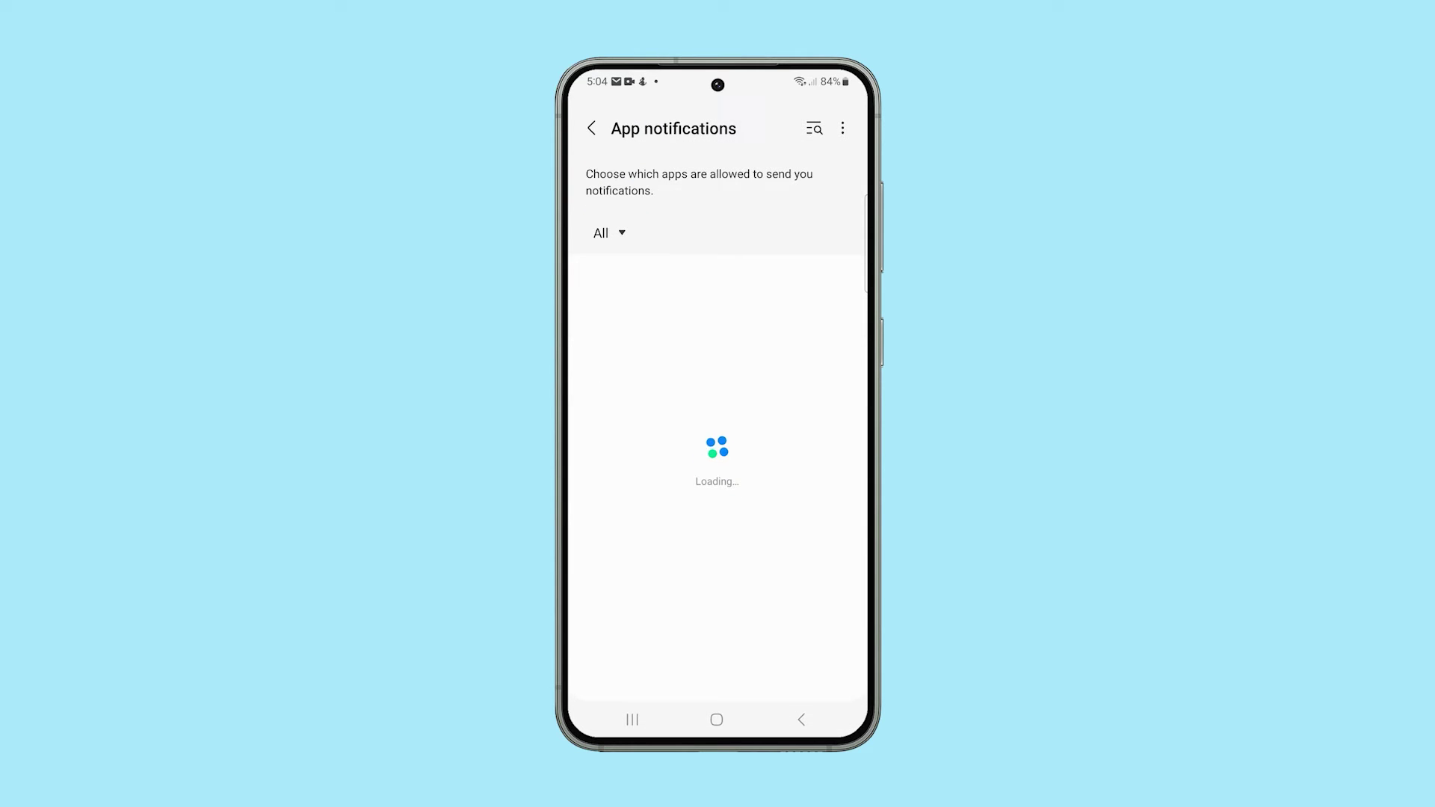
{"action": "scroll", "coordinate": [717, 450], "scroll_direction": "down", "scroll_amount": 3}
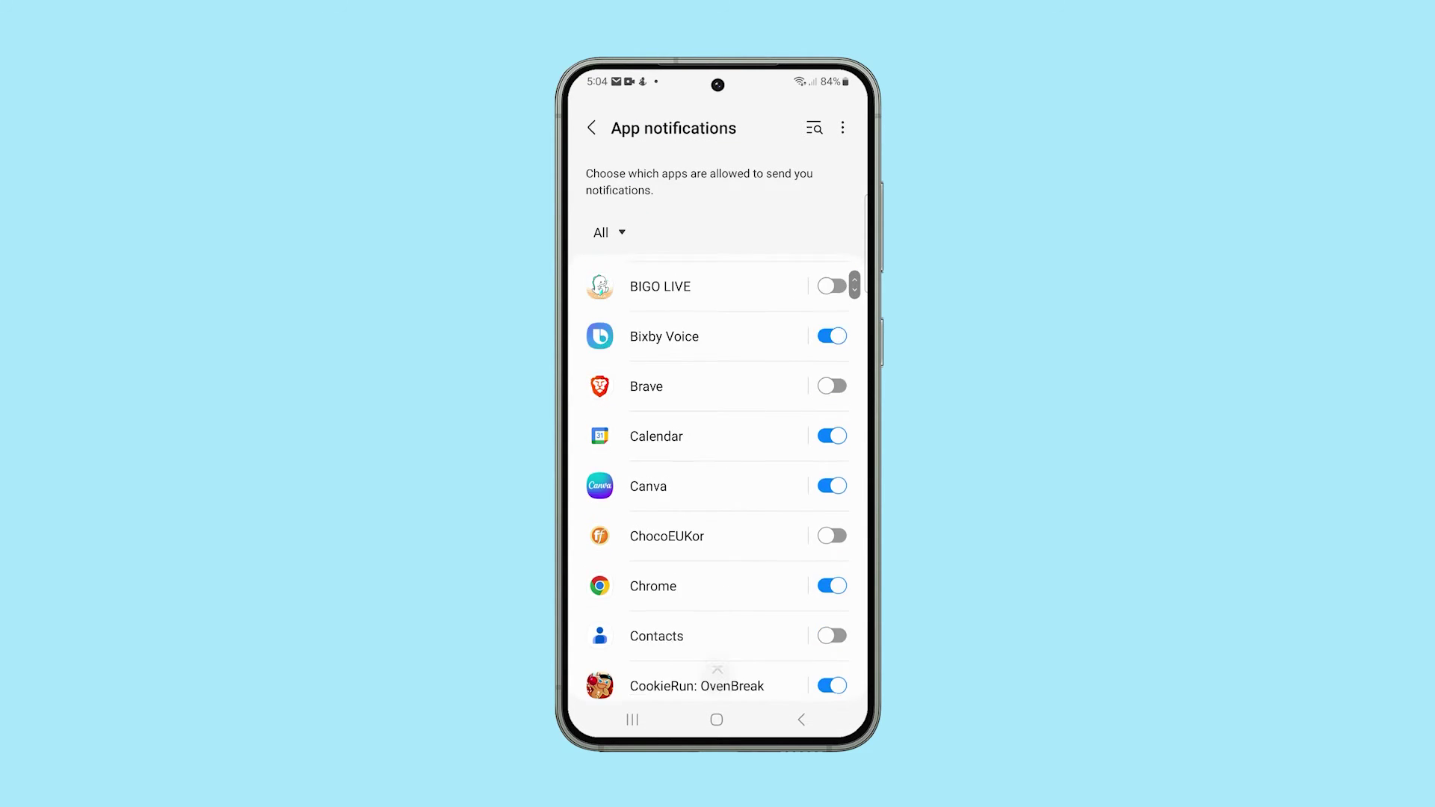
In Canva's notification settings, turn notifications off and back on, then set alerts to Silent.
{"action": "left_click", "coordinate": [654, 445]}
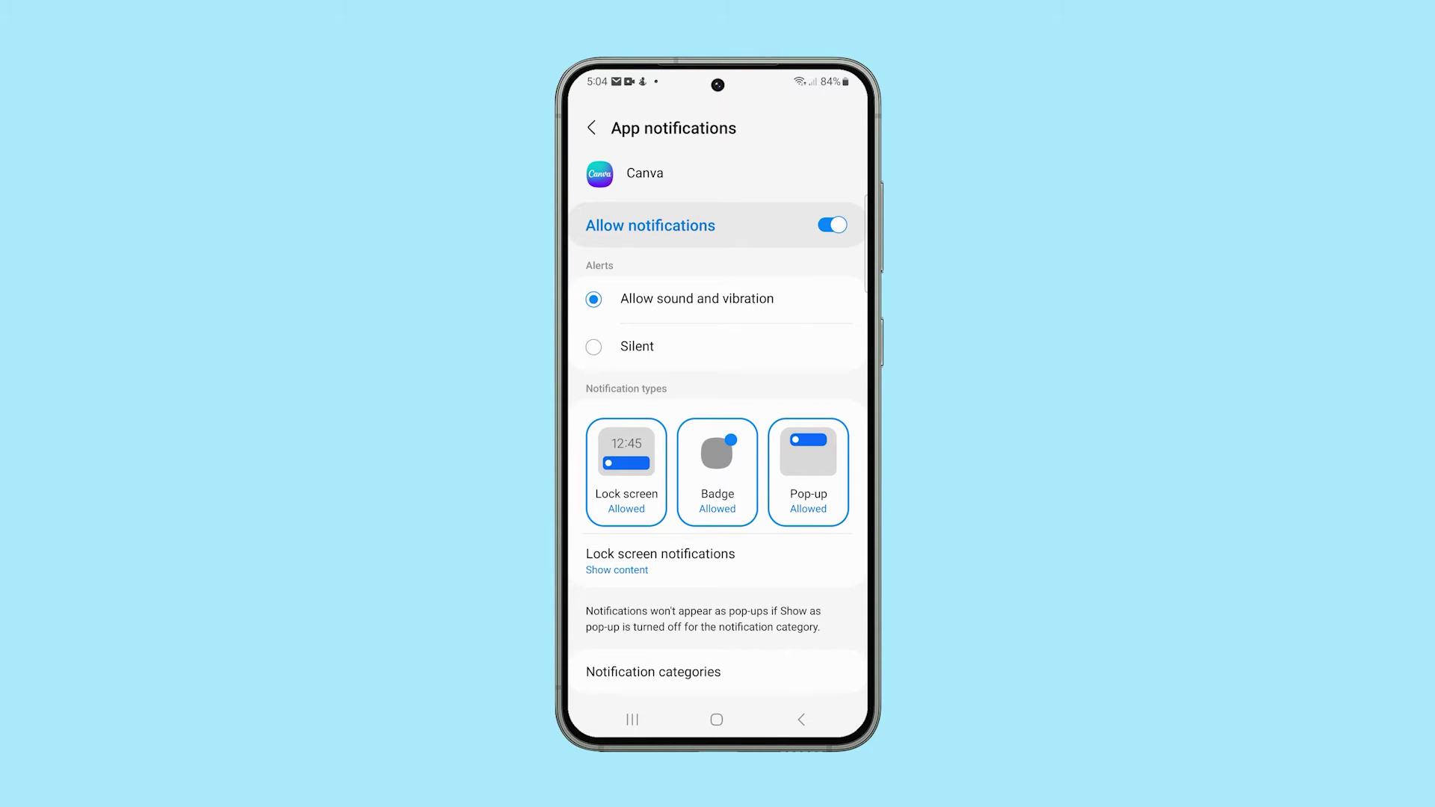
{"action": "left_click", "coordinate": [830, 226]}
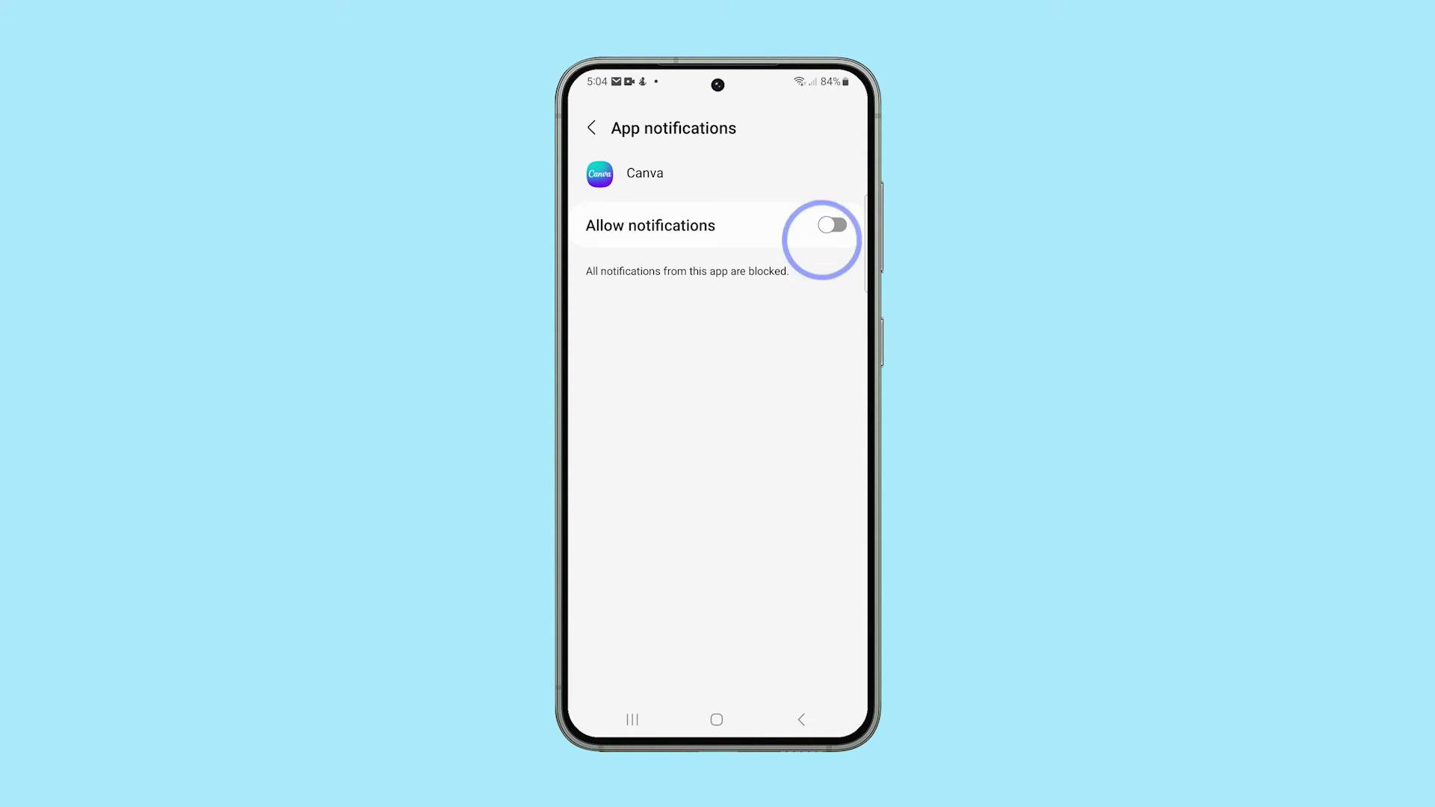
{"action": "left_click", "coordinate": [832, 226]}
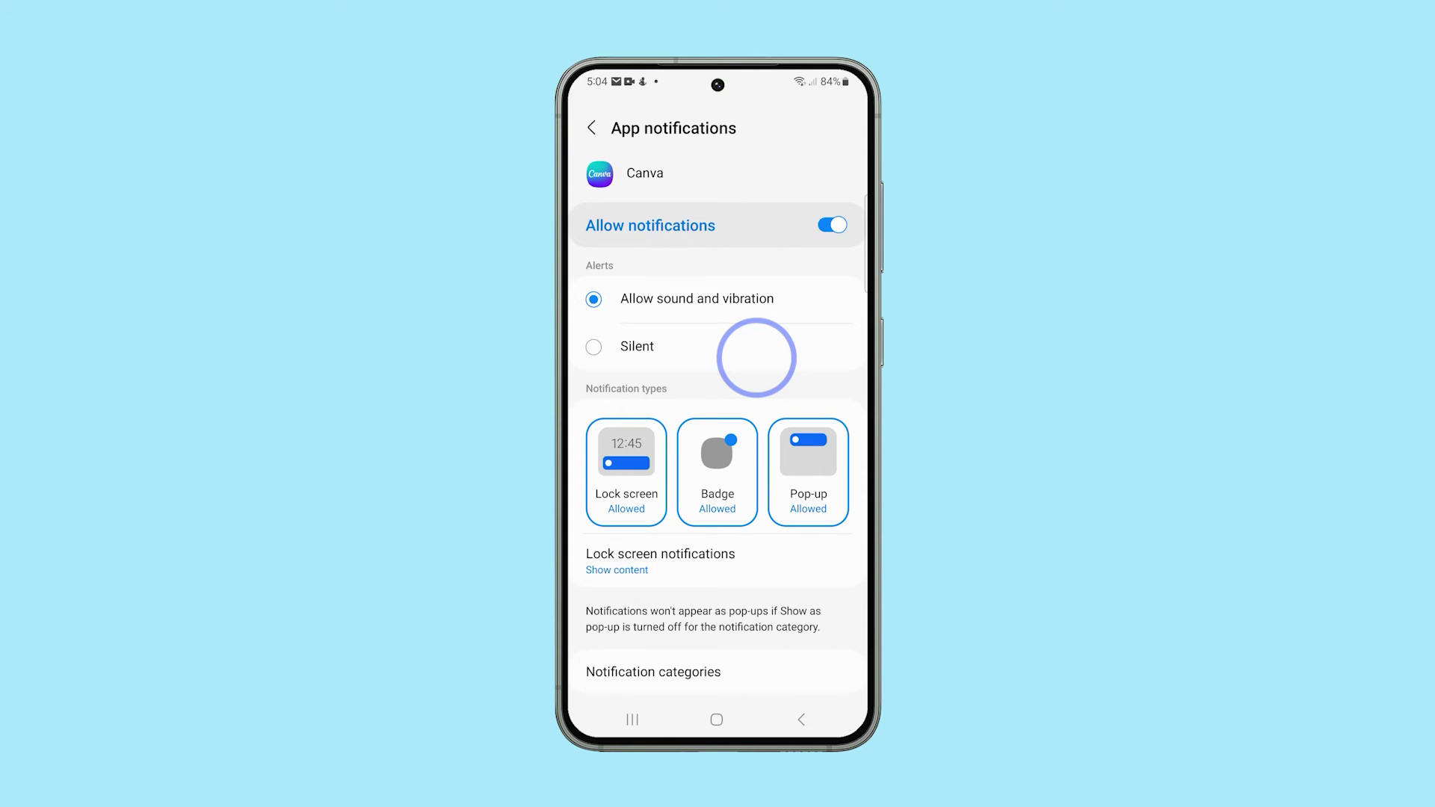
{"action": "left_click", "coordinate": [638, 347]}
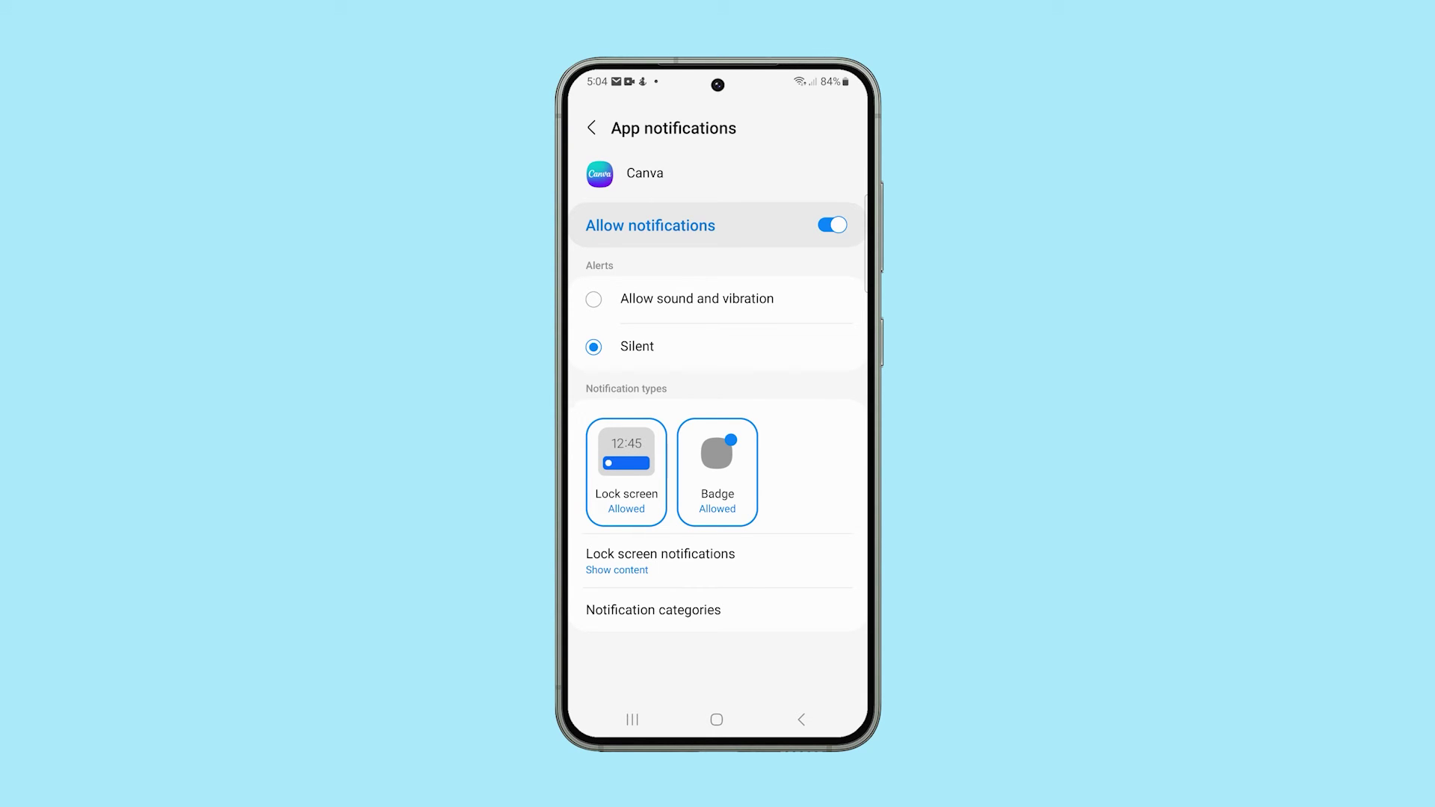
From home, turn on Do not disturb on the second quick settings page and open its settings.
{"action": "left_click", "coordinate": [716, 720]}
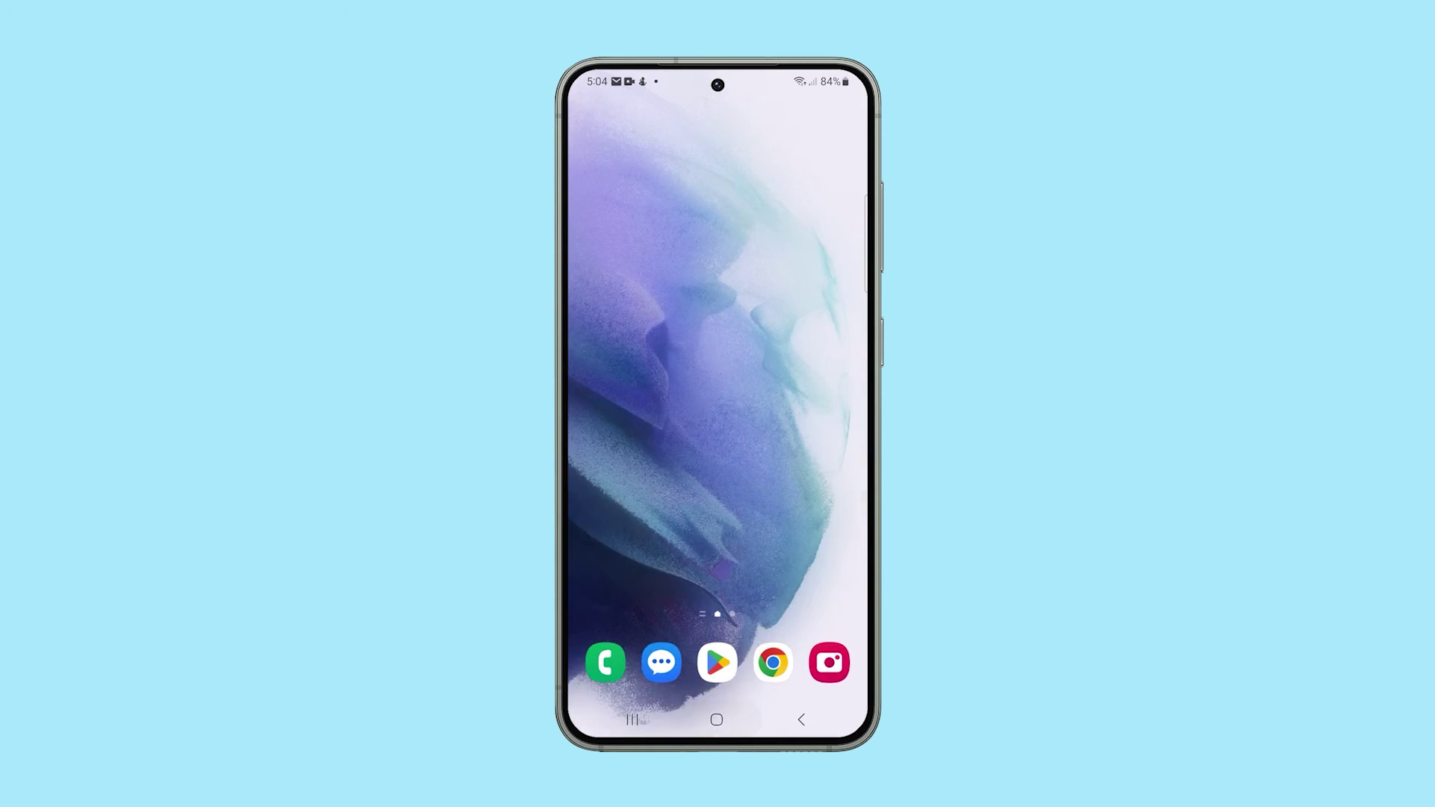
{"action": "left_click_drag", "start_coordinate": [718, 84], "coordinate": [718, 448]}
{"action": "left_click_drag", "start_coordinate": [718, 103], "coordinate": [718, 370]}
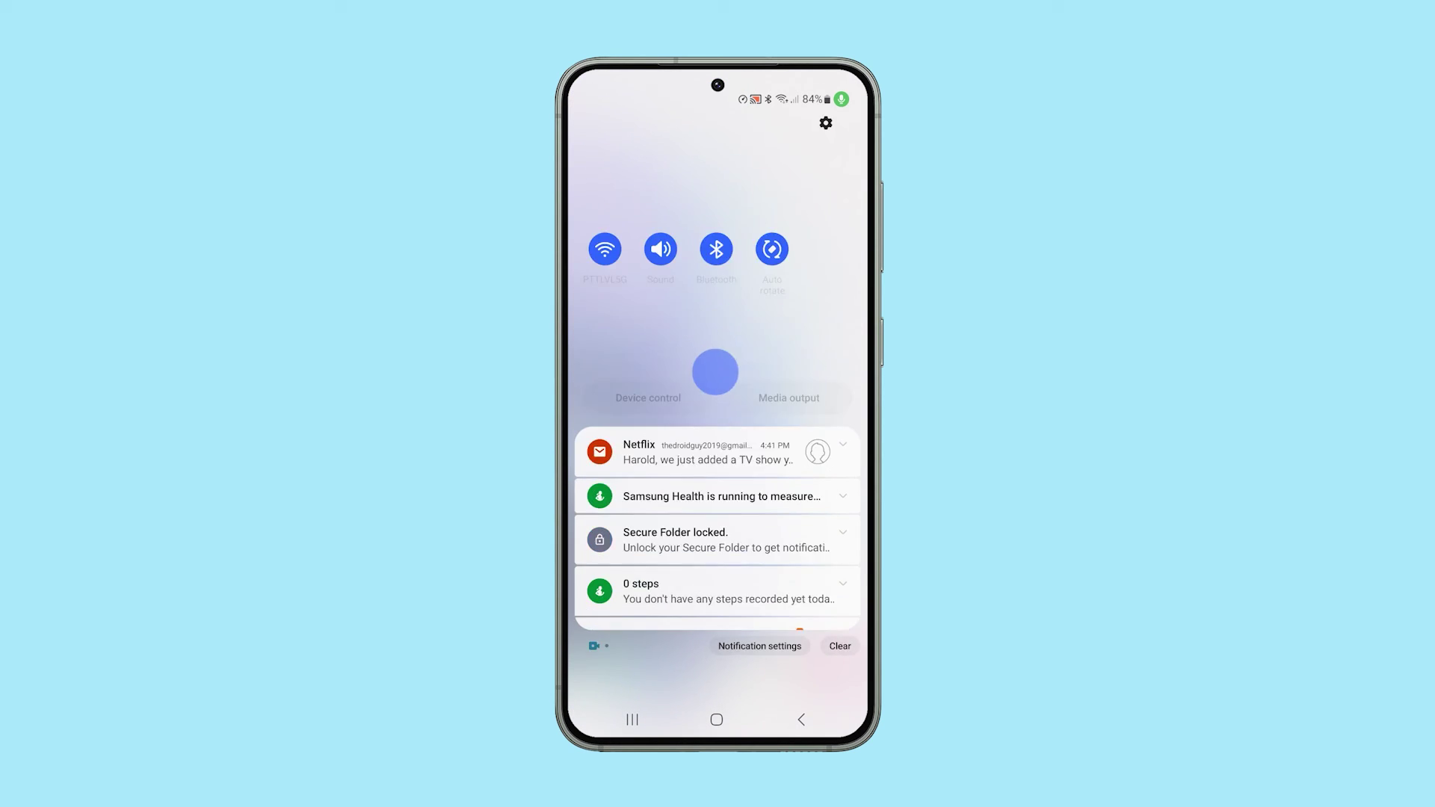
{"action": "left_click_drag", "start_coordinate": [808, 494], "coordinate": [628, 493]}
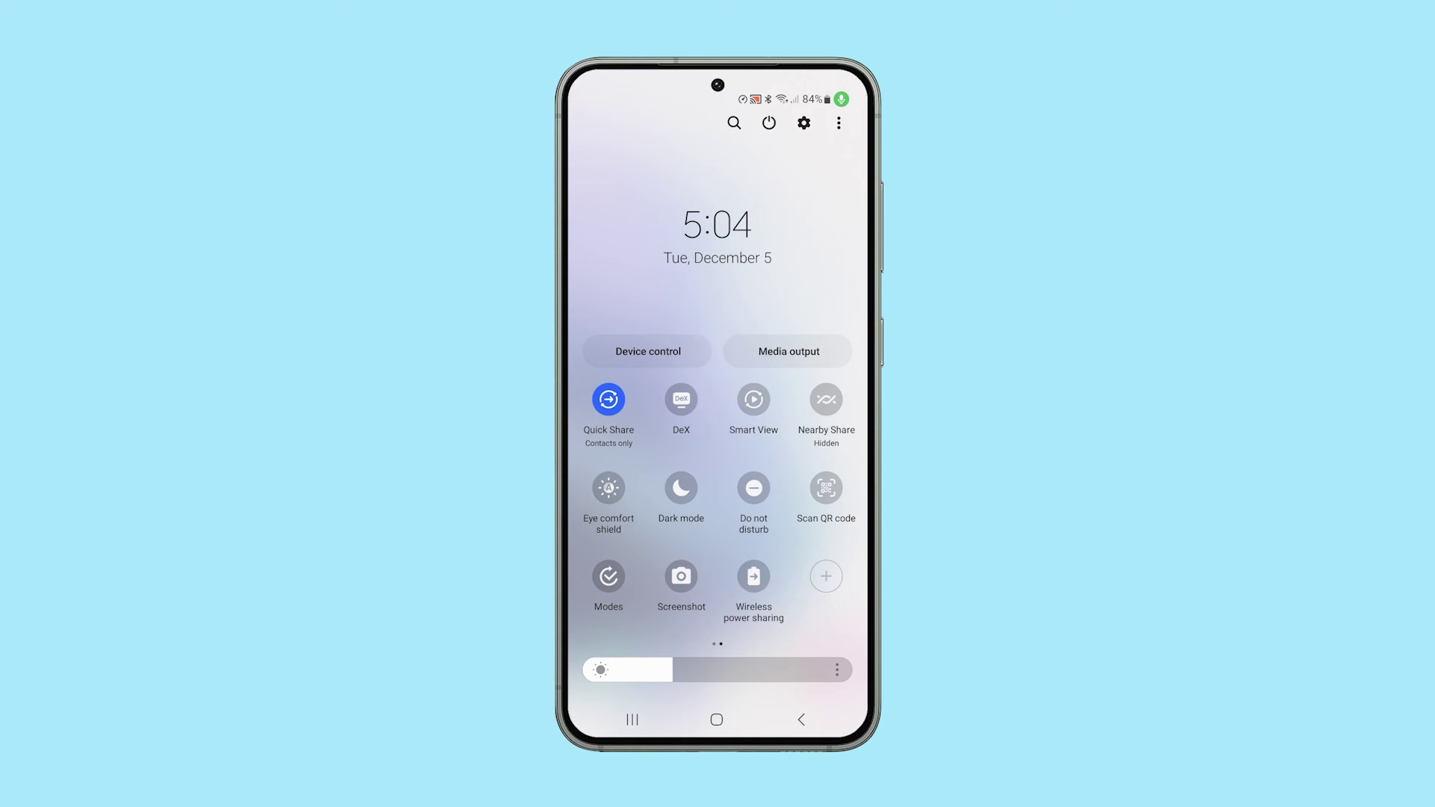
{"action": "left_click", "coordinate": [753, 488]}
{"action": "left_click", "coordinate": [754, 488]}
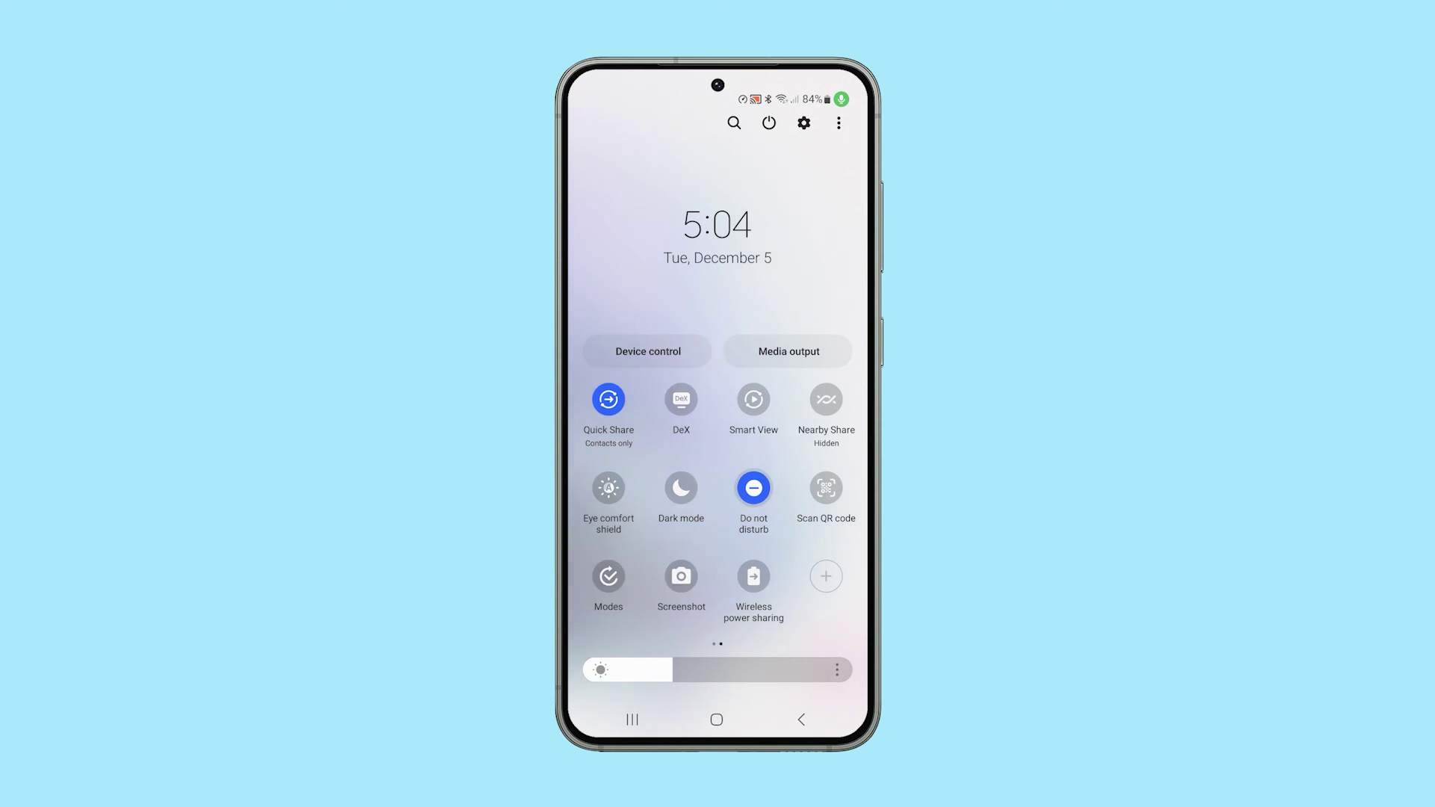